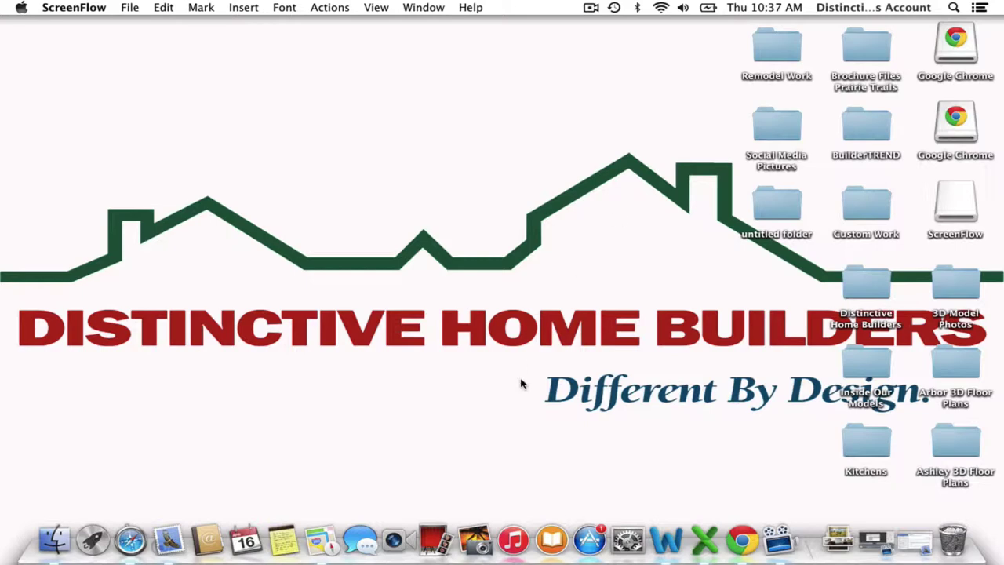
# Open the subcontractor activation link from the BuilderTREND invitation email in Mail.
pyautogui.click(932, 543)
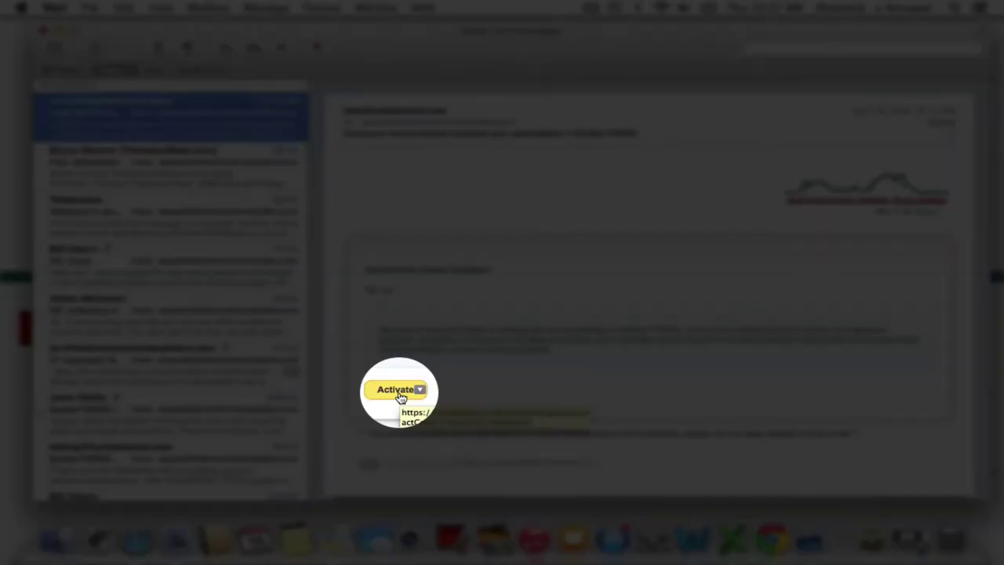
pyautogui.click(399, 390)
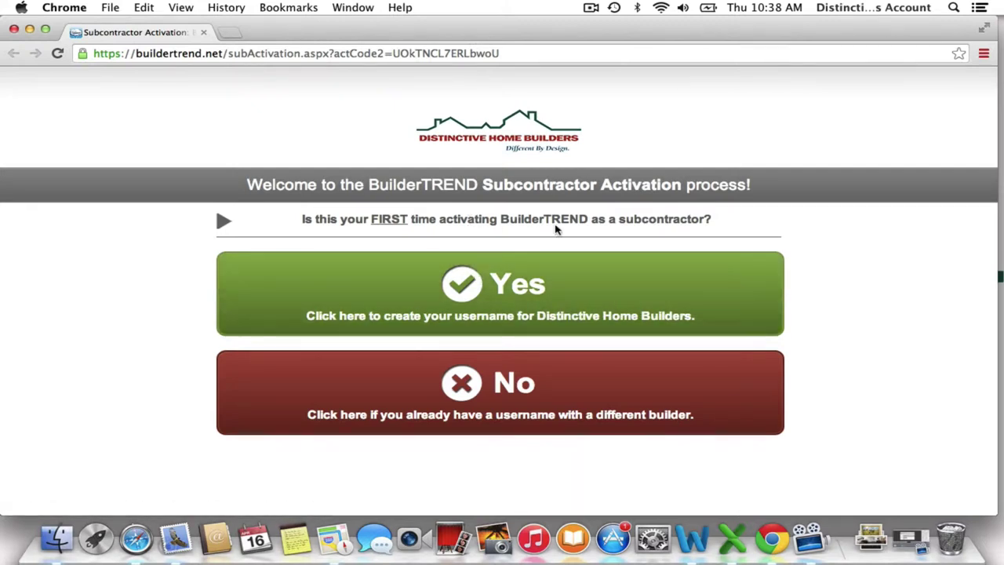
# Choose first-time activation, replace the autofilled user ID with a new username, and set a matching password.
pyautogui.click(477, 273)
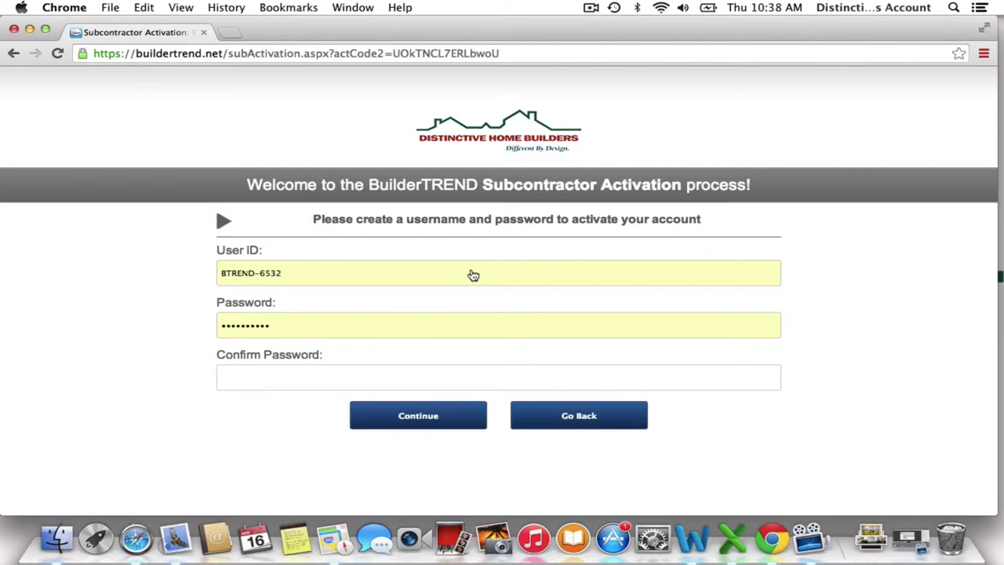
pyautogui.moveTo(474, 275); pyautogui.dragTo(204, 263)
pyautogui.write('ali123')
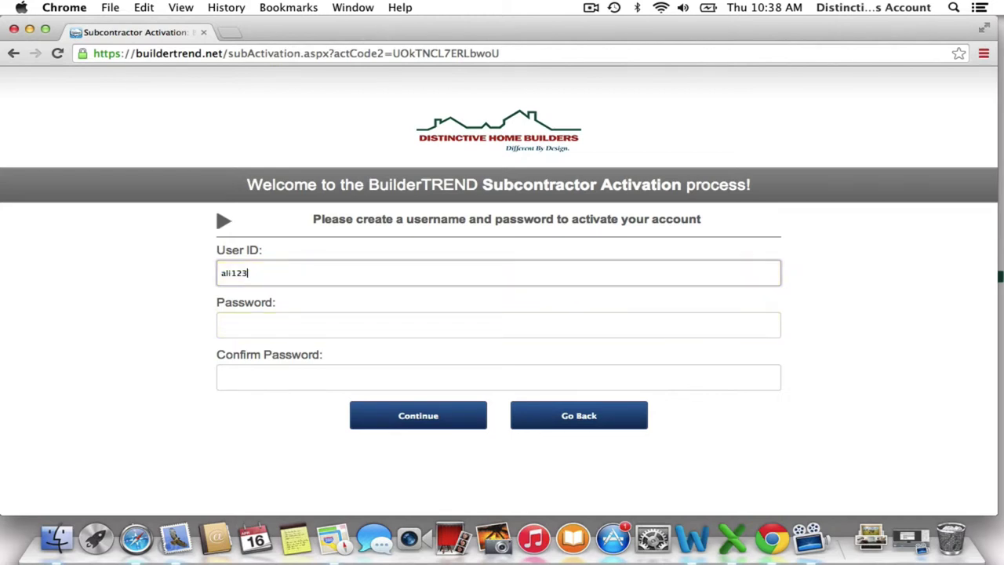
pyautogui.press('Tab')
pyautogui.write('1234')
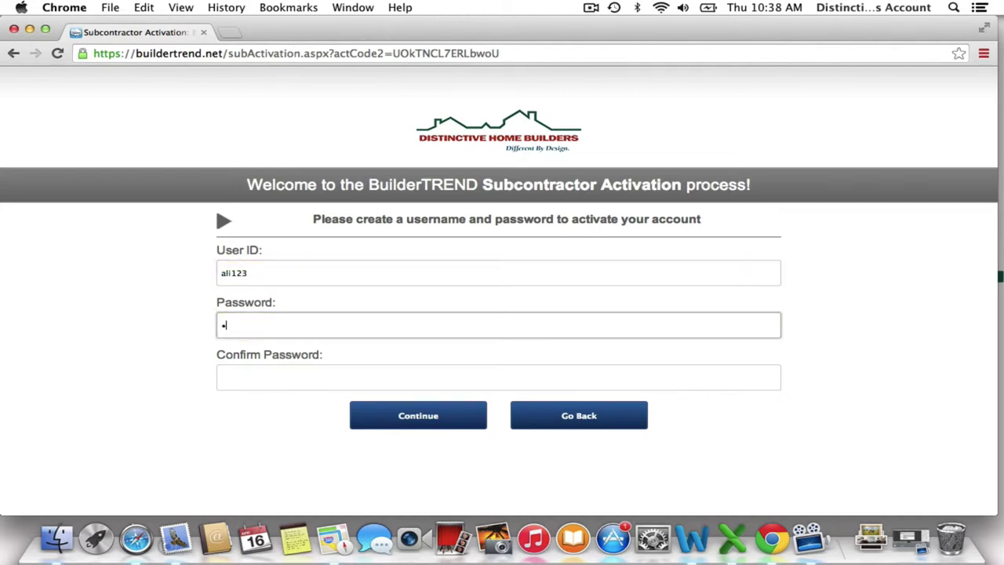
pyautogui.press('Tab')
pyautogui.write('1234')
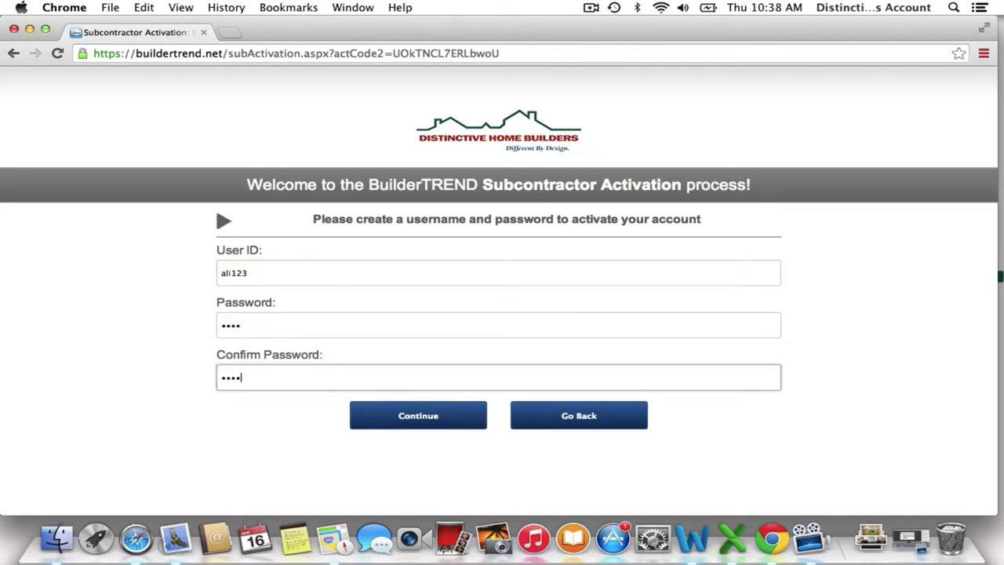
pyautogui.click(409, 421)
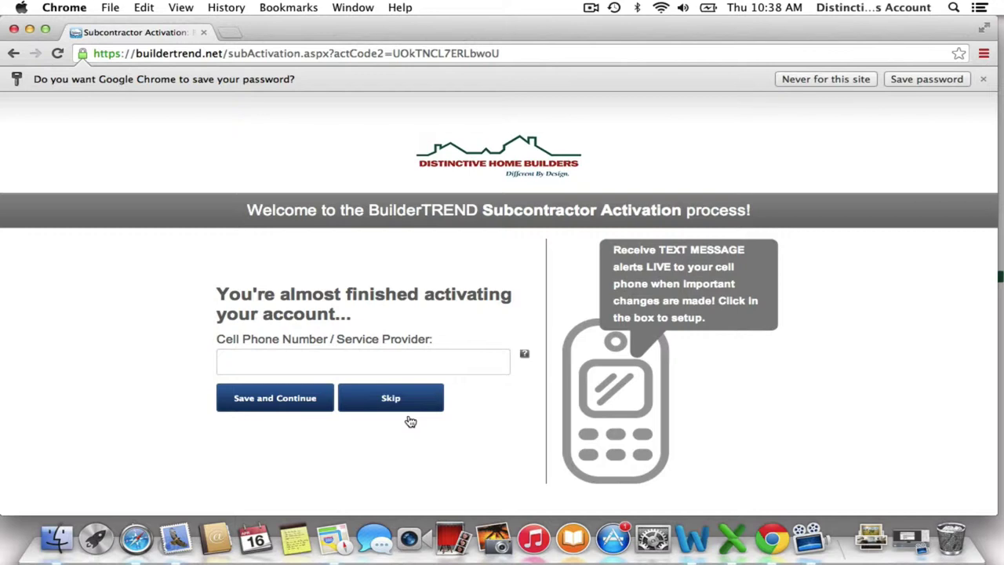
# Skip the cell phone text-alert setup and continue from the Congratulations page to login.
pyautogui.click(425, 370)
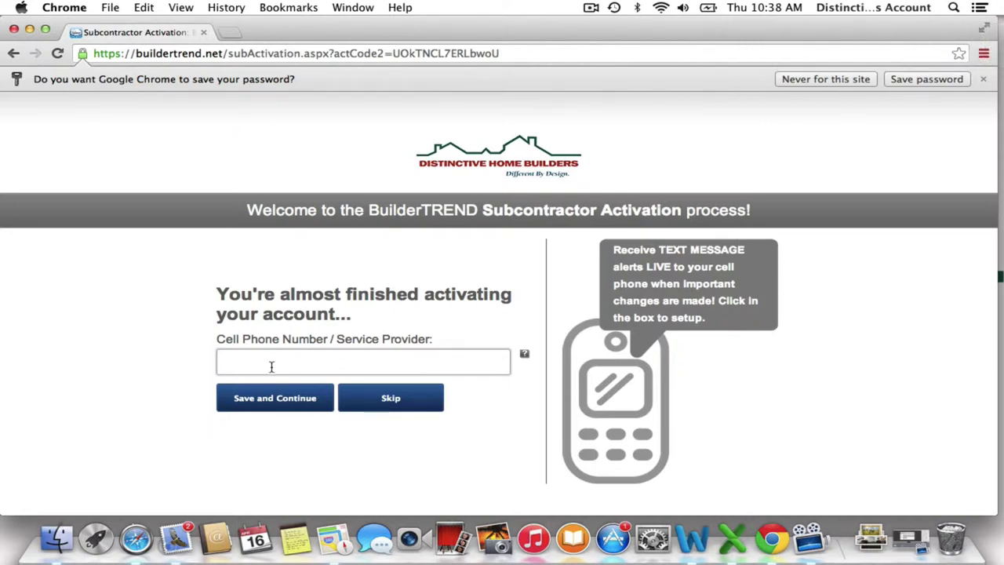
pyautogui.click(285, 399)
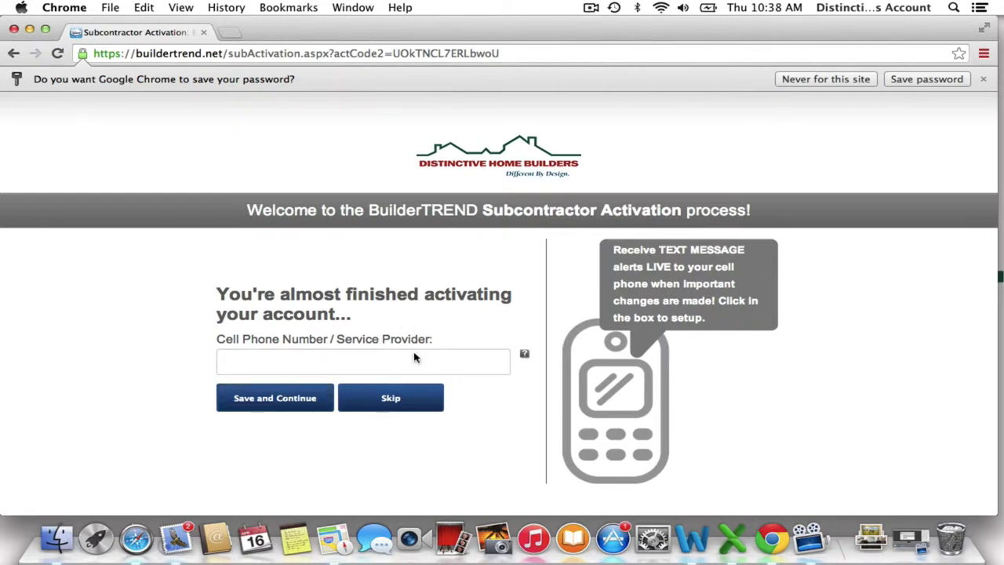
pyautogui.click(392, 399)
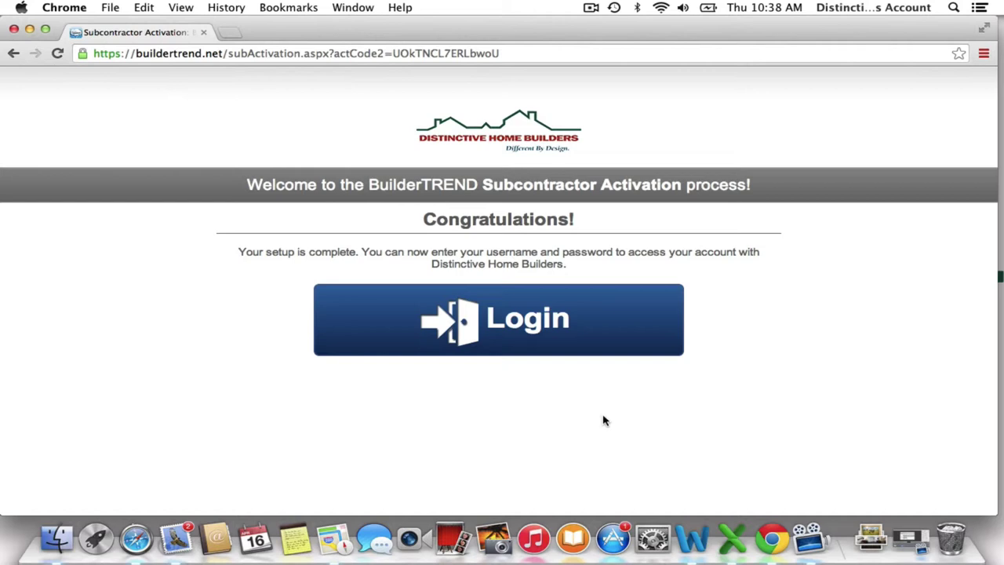
pyautogui.click(554, 344)
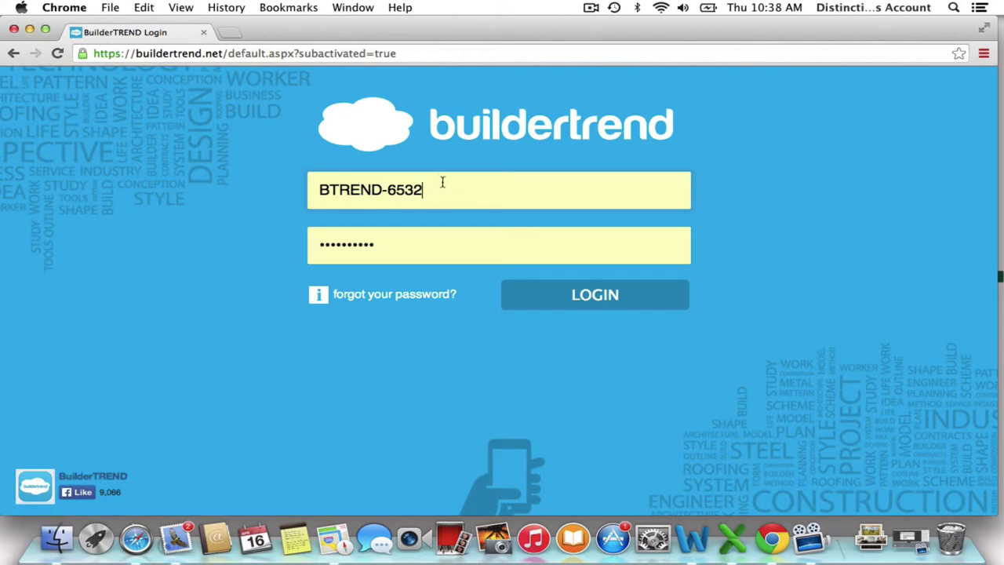
# Sign in with the new username and its password to reach the Summary dashboard.
pyautogui.moveTo(430, 184); pyautogui.dragTo(316, 185)
pyautogui.write('ali123')
pyautogui.press('Tab')
pyautogui.write('••••')
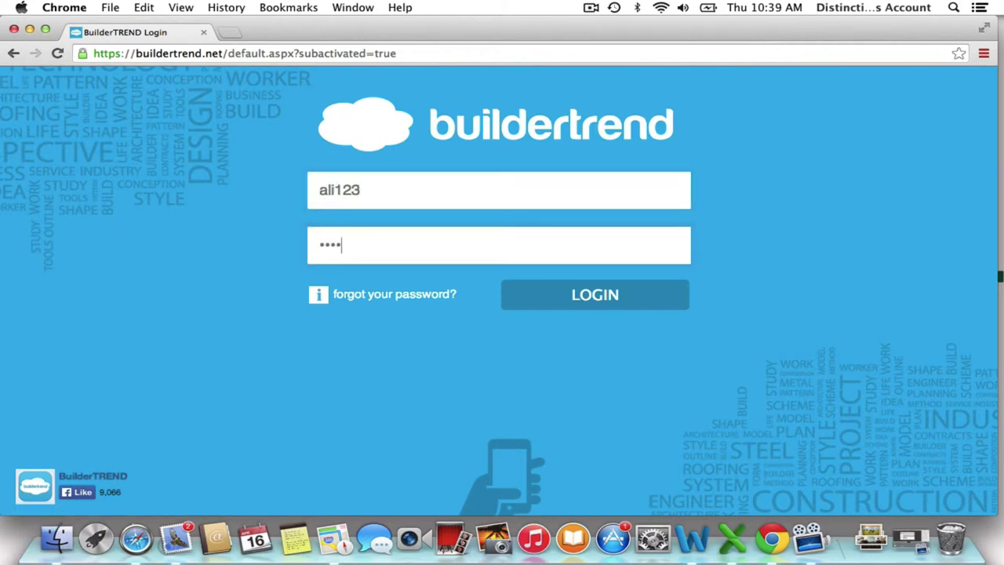
pyautogui.click(624, 294)
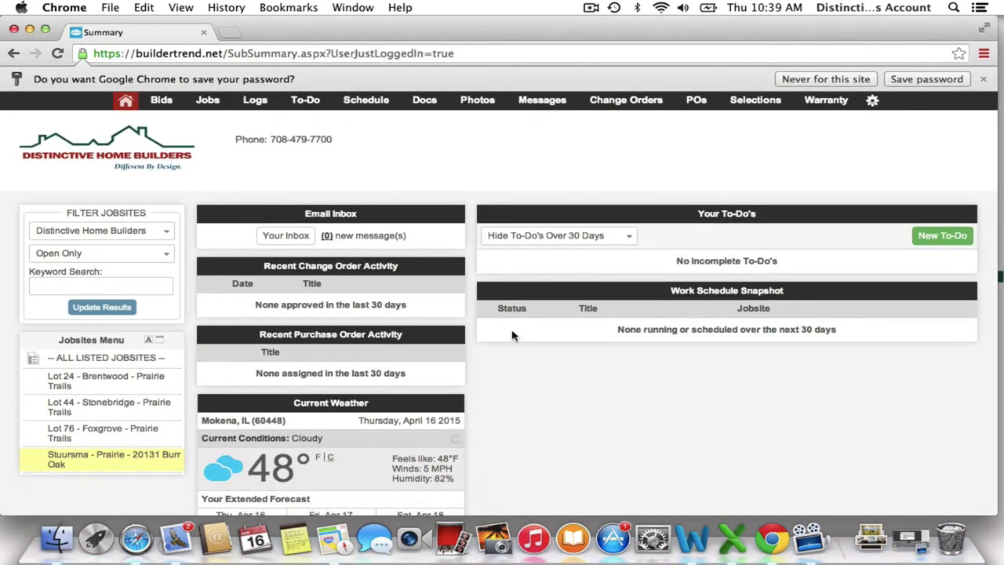
# Show all listed jobsites, then filter the summary to Lot 24 - Brentwood - Prairie Trails.
pyautogui.scroll(-3, 628, 403)
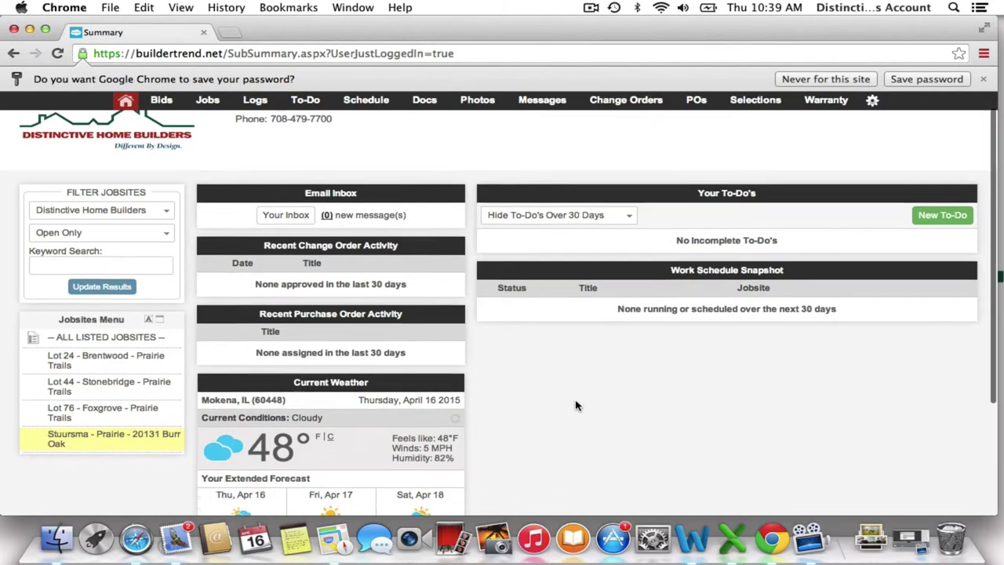
pyautogui.scroll(3, 578, 404)
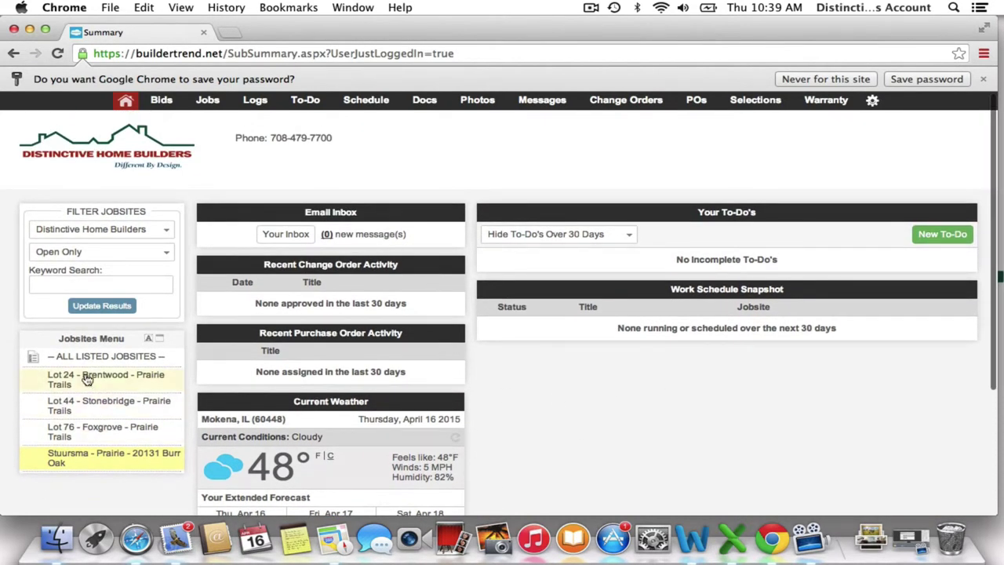
pyautogui.click(86, 358)
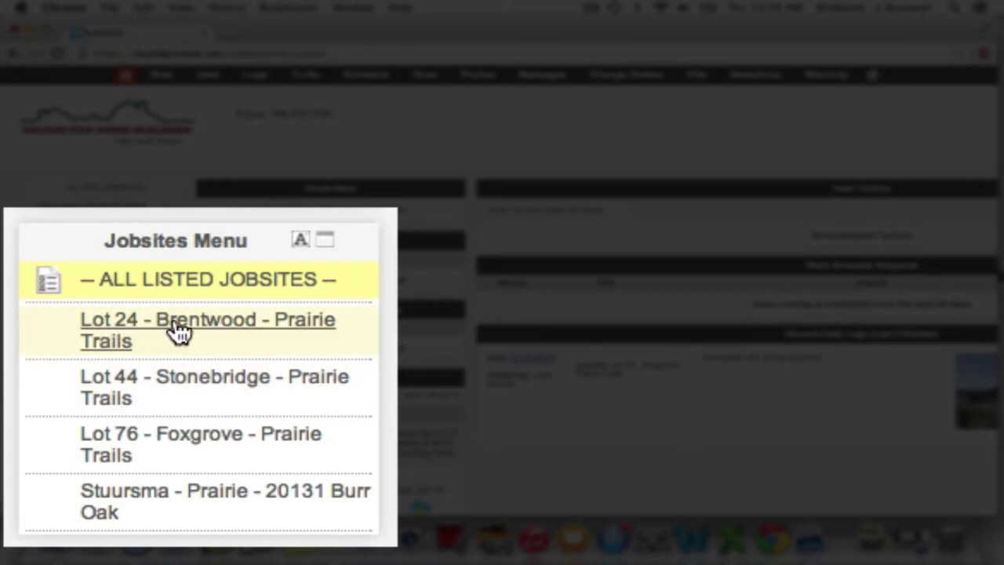
pyautogui.click(304, 330)
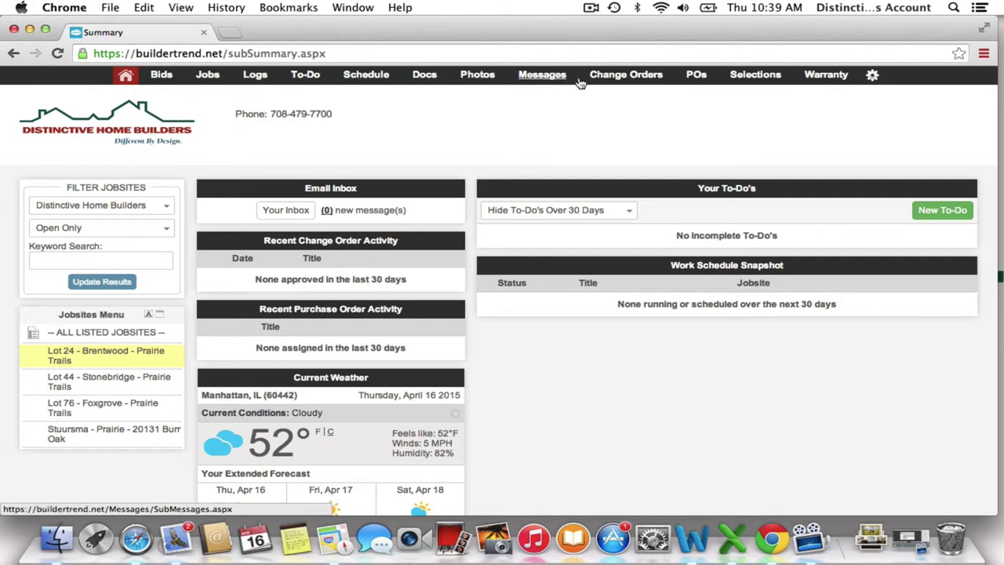
pyautogui.click(60, 360)
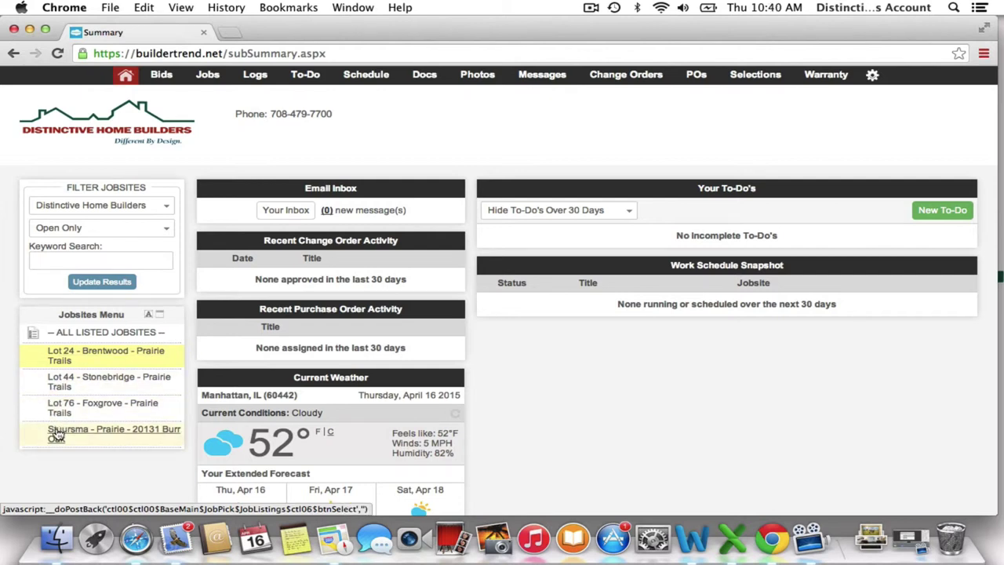
# Switch back to all listed jobsites, review the daily logs, then open Messages for all jobsites.
pyautogui.click(122, 336)
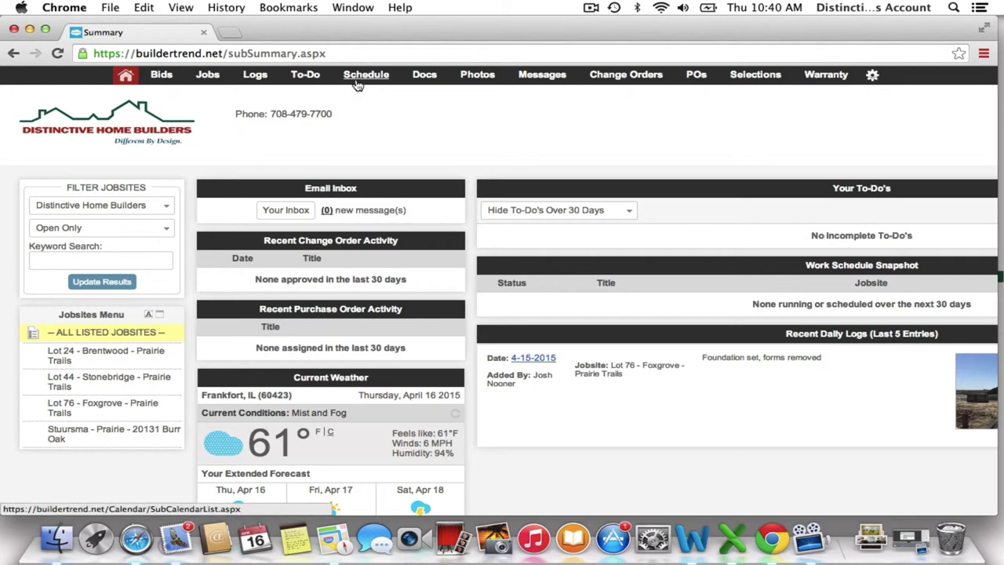
pyautogui.click(255, 80)
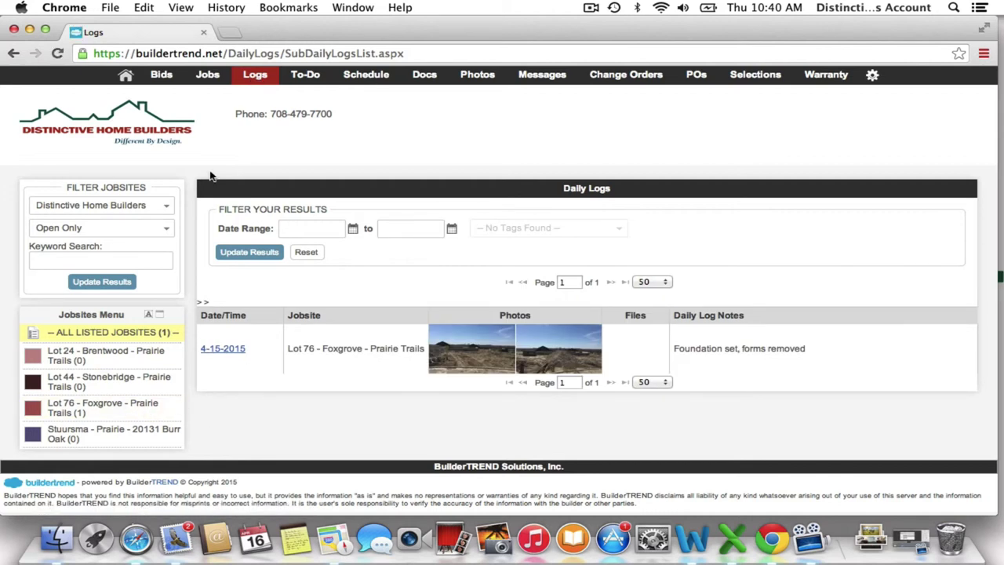
pyautogui.click(545, 74)
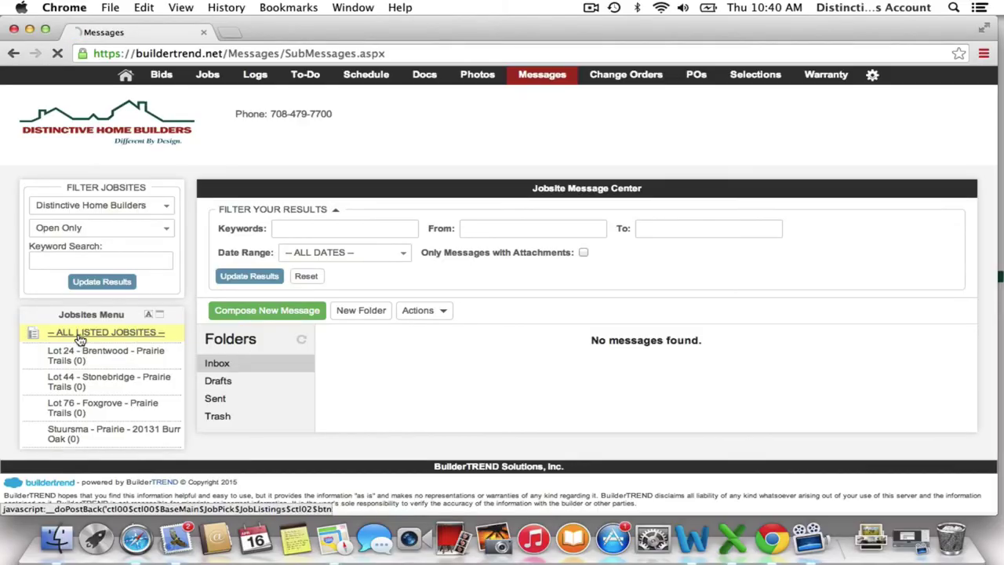
pyautogui.click(79, 333)
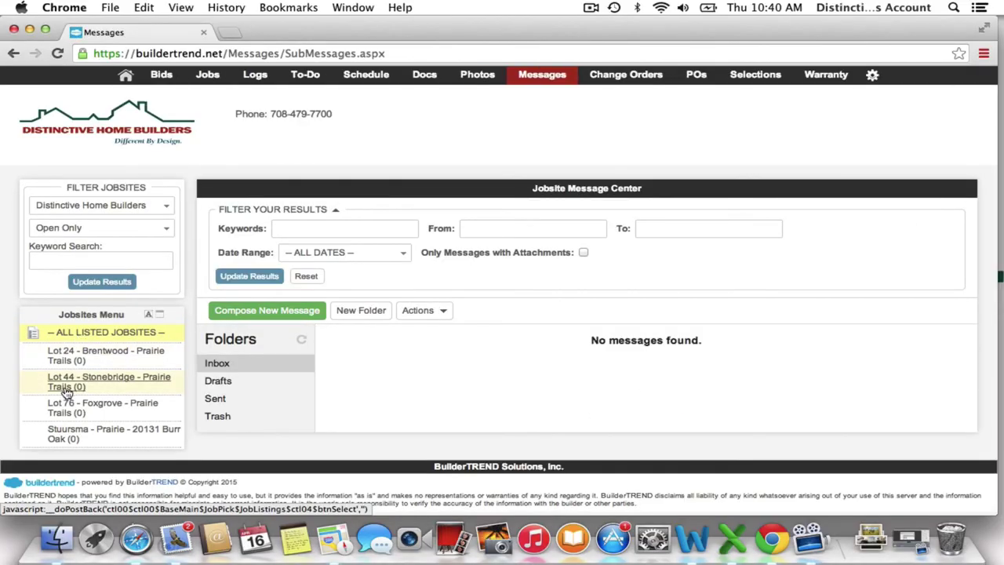
# Go home to the Summary page and scroll to the weather forecast and daily log.
pyautogui.click(126, 79)
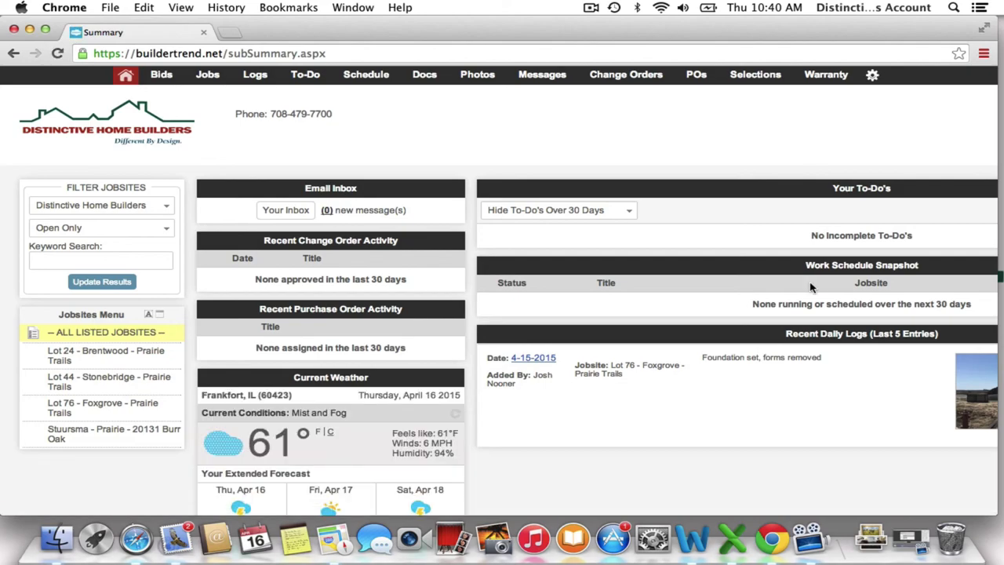
pyautogui.scroll(-2, 732, 357)
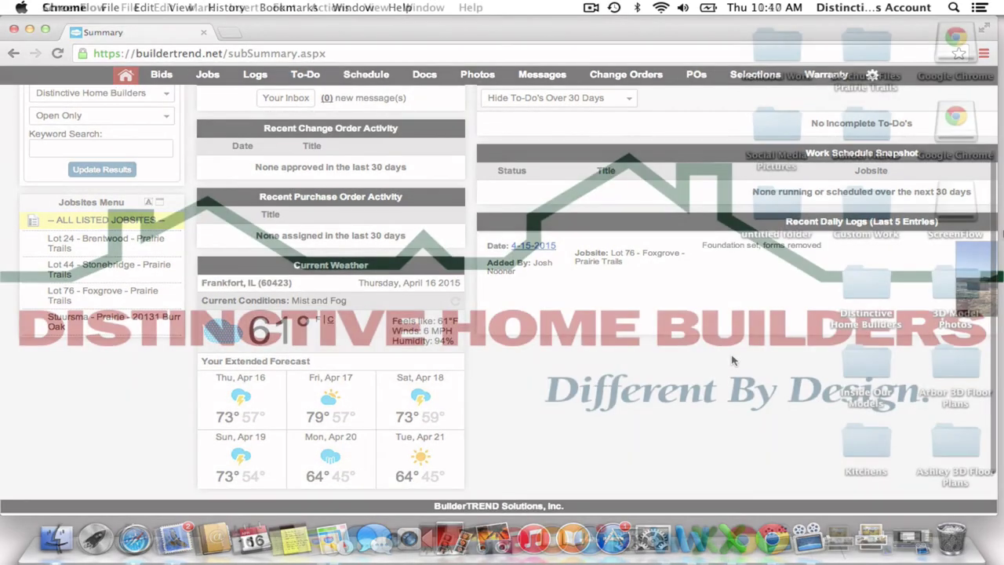